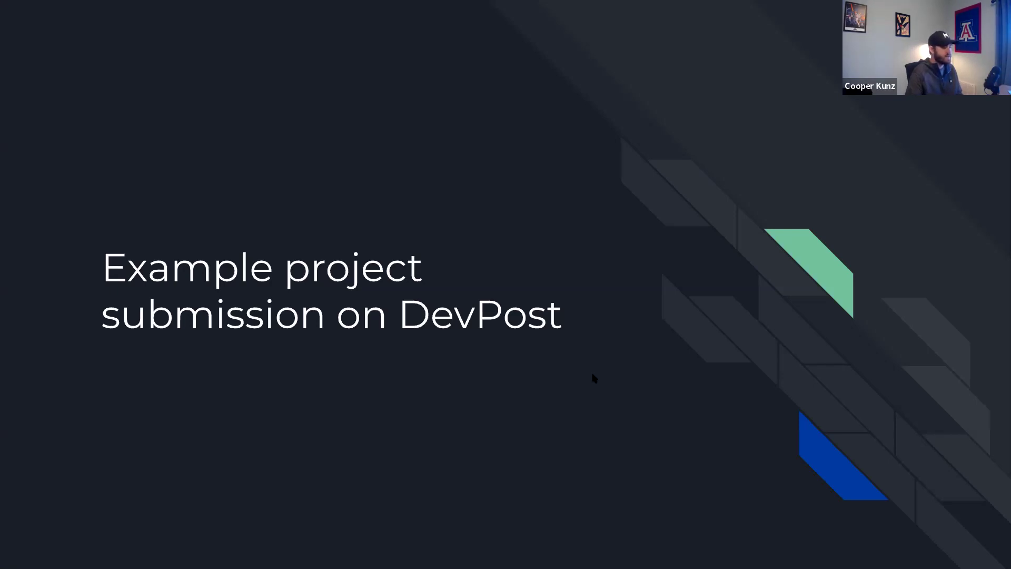
- Exit the full-screen slideshow of the Google Slides deck back to the editor
{"action": "key", "text": "Escape"}
- Switch to the Hedera21 - Hello Tokenization tab and scroll its overview to the Feb 12, 2021 deadline
{"action": "left_click", "coordinate": [219, 14]}
{"action": "scroll", "coordinate": [119, 306], "scroll_direction": "down", "scroll_amount": 2}
{"action": "scroll", "coordinate": [119, 305], "scroll_direction": "down", "scroll_amount": 2}
{"action": "scroll", "coordinate": [473, 129], "scroll_direction": "up", "scroll_amount": 1}
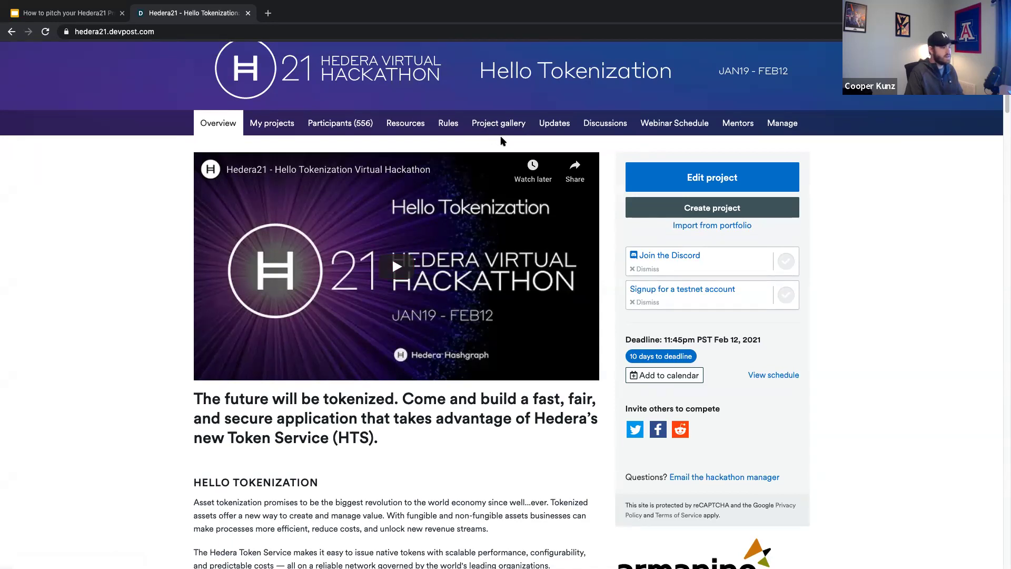
{"action": "scroll", "coordinate": [505, 138], "scroll_direction": "up", "scroll_amount": 2}
{"action": "scroll", "coordinate": [501, 155], "scroll_direction": "up", "scroll_amount": 1}
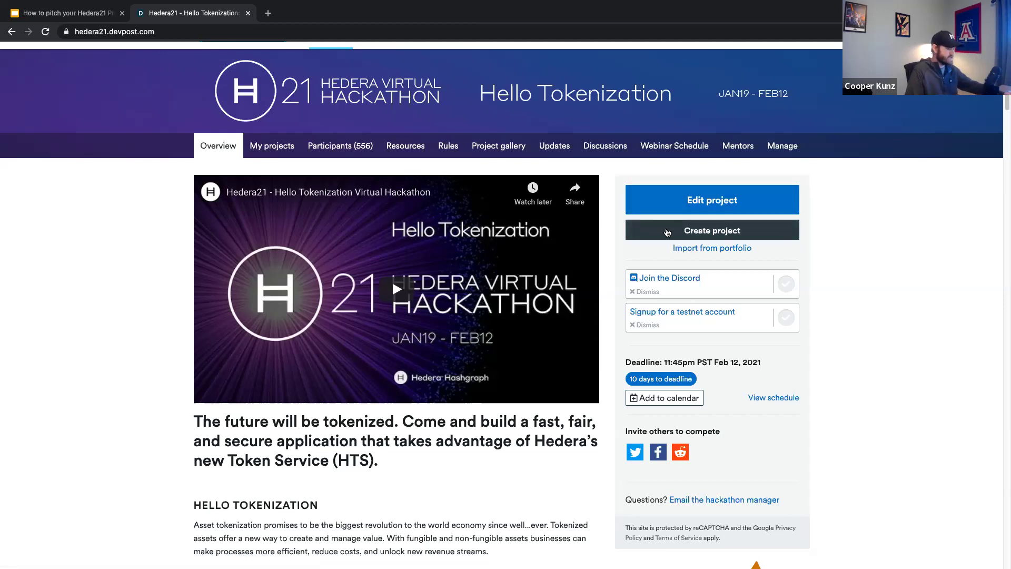
- Create a new draft project submission and read through its Manage team step
{"action": "left_click", "coordinate": [669, 233]}
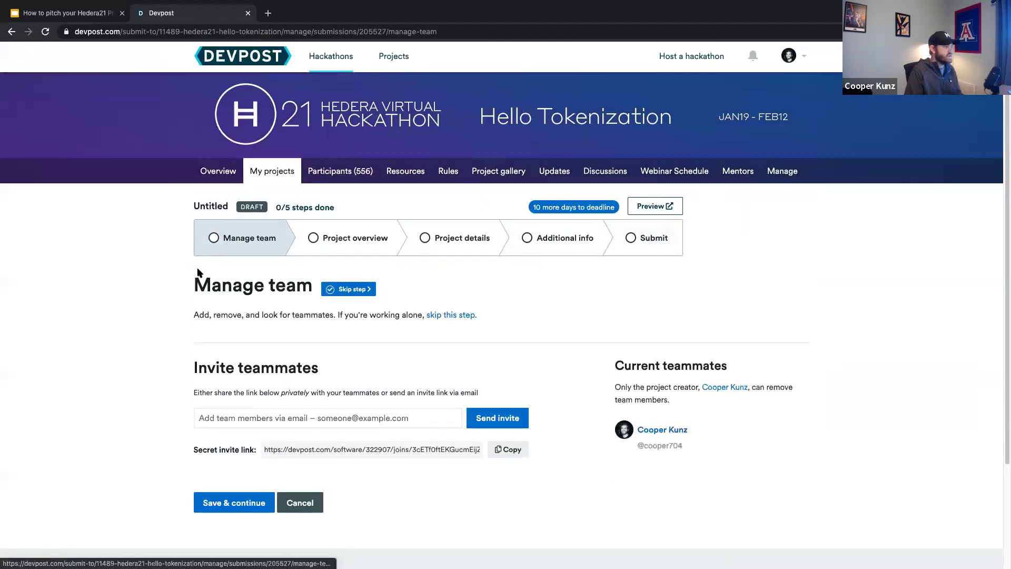
{"action": "scroll", "coordinate": [201, 253], "scroll_direction": "down", "scroll_amount": 1}
{"action": "scroll", "coordinate": [521, 345], "scroll_direction": "down", "scroll_amount": 1}
{"action": "scroll", "coordinate": [664, 319], "scroll_direction": "down", "scroll_amount": 1}
{"action": "double_click", "coordinate": [659, 328]}
{"action": "left_click", "coordinate": [550, 255]}
{"action": "left_click_drag", "start_coordinate": [335, 255], "coordinate": [481, 264]}
{"action": "left_click", "coordinate": [475, 279]}
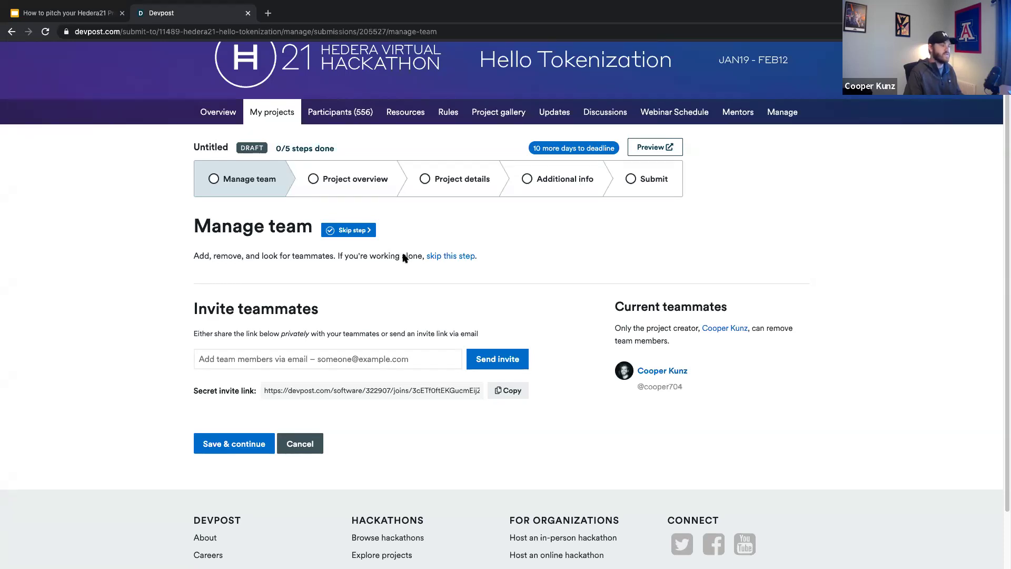
- Skip the Manage team step to reach Project overview
{"action": "left_click", "coordinate": [357, 231]}
{"action": "scroll", "coordinate": [450, 323], "scroll_direction": "down", "scroll_amount": 3}
{"action": "scroll", "coordinate": [353, 267], "scroll_direction": "down", "scroll_amount": 2}
- Name the project 'Hedera21 Example Project' with pitch 'Showing how easy it is to submit with DevPost!'
{"action": "left_click", "coordinate": [376, 272]}
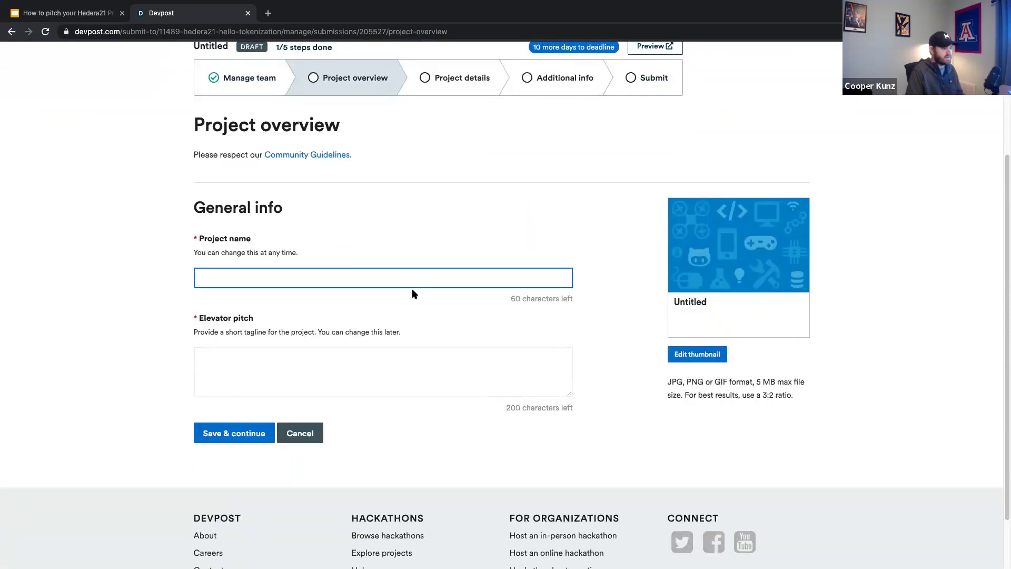
{"action": "scroll", "coordinate": [428, 284], "scroll_direction": "up", "scroll_amount": 1}
{"action": "scroll", "coordinate": [428, 287], "scroll_direction": "up", "scroll_amount": 1}
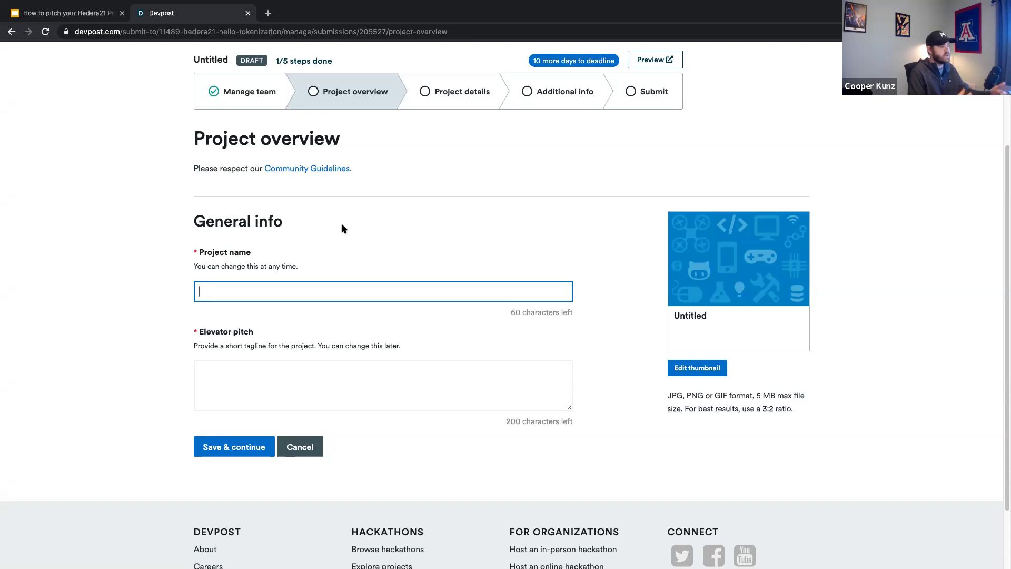
{"action": "type", "text": "Hedera21 Example Project"}
{"action": "left_click", "coordinate": [382, 385]}
{"action": "type", "text": "Showing how easy it is to submit with DevPost!"}
- Review the elevator pitch text and its characters-left count
{"action": "scroll", "coordinate": [281, 344], "scroll_direction": "down", "scroll_amount": 1}
{"action": "scroll", "coordinate": [281, 344], "scroll_direction": "down", "scroll_amount": 1}
{"action": "left_click_drag", "start_coordinate": [199, 354], "coordinate": [377, 354]}
{"action": "left_click", "coordinate": [473, 391]}
{"action": "left_click_drag", "start_coordinate": [507, 407], "coordinate": [574, 410]}
{"action": "left_click", "coordinate": [465, 372]}
{"action": "scroll", "coordinate": [388, 369], "scroll_direction": "down", "scroll_amount": 1}
{"action": "left_click", "coordinate": [369, 339]}
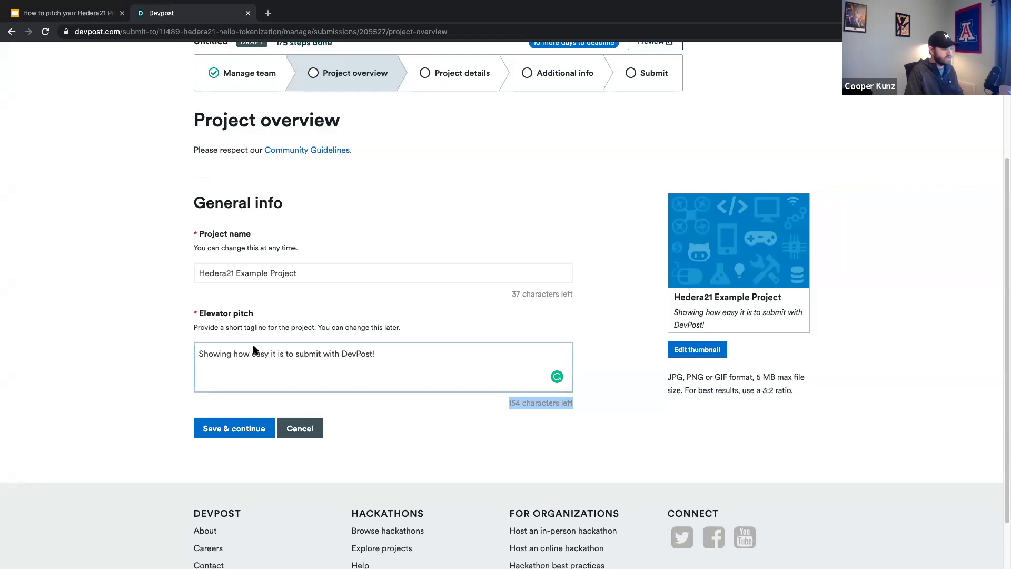
- Check the thumbnail preview card showing the project title and tagline
{"action": "left_click", "coordinate": [400, 347]}
{"action": "left_click", "coordinate": [782, 328]}
{"action": "left_click", "coordinate": [703, 323]}
{"action": "triple_click", "coordinate": [675, 316]}
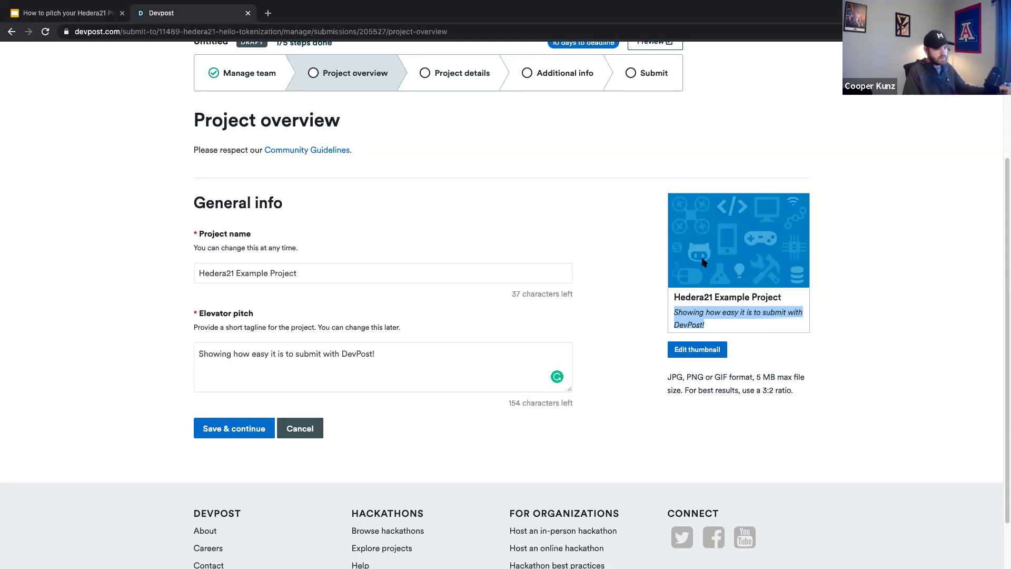
{"action": "scroll", "coordinate": [721, 392], "scroll_direction": "down", "scroll_amount": 1}
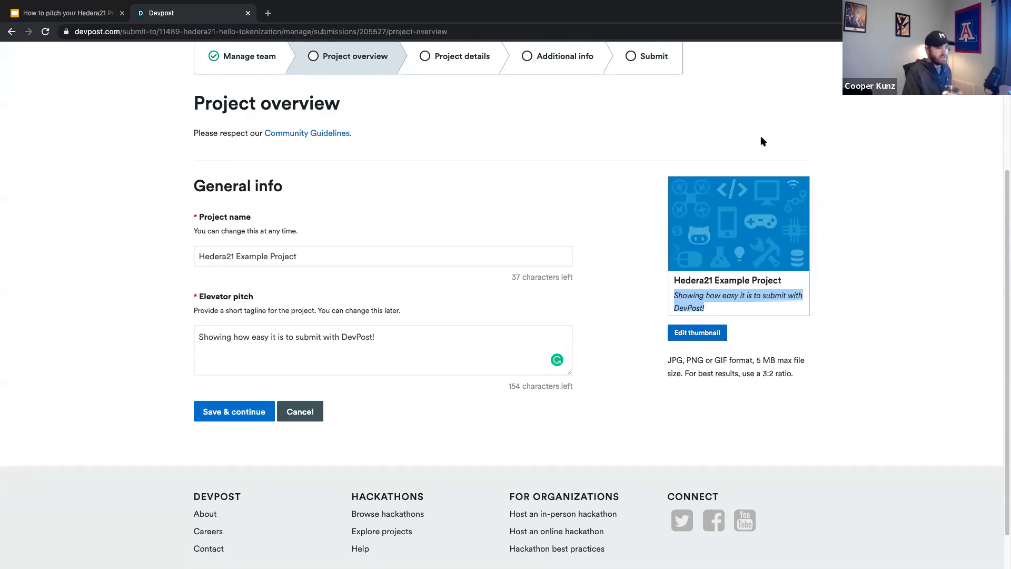
{"action": "left_click", "coordinate": [698, 297]}
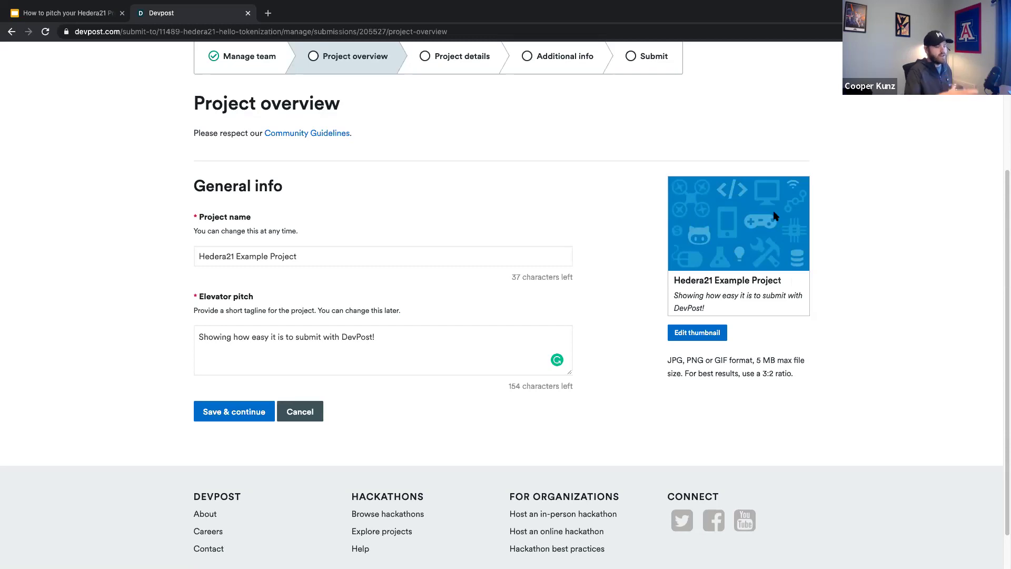
- Save the project overview and continue to the Project details step
{"action": "left_click", "coordinate": [246, 410]}
{"action": "scroll", "coordinate": [468, 321], "scroll_direction": "down", "scroll_amount": 2}
{"action": "scroll", "coordinate": [470, 322], "scroll_direction": "down", "scroll_amount": 5}
{"action": "scroll", "coordinate": [469, 316], "scroll_direction": "up", "scroll_amount": 3}
{"action": "scroll", "coordinate": [448, 124], "scroll_direction": "down", "scroll_amount": 1}
{"action": "scroll", "coordinate": [442, 186], "scroll_direction": "down", "scroll_amount": 1}
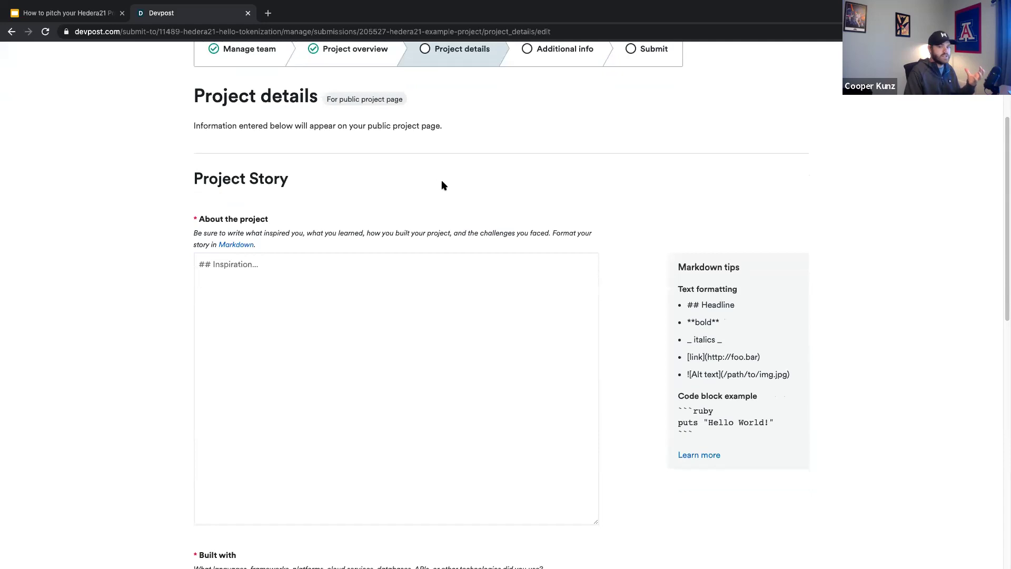
{"action": "scroll", "coordinate": [442, 186], "scroll_direction": "down", "scroll_amount": 1}
{"action": "scroll", "coordinate": [406, 176], "scroll_direction": "down", "scroll_amount": 1}
{"action": "scroll", "coordinate": [369, 226], "scroll_direction": "up", "scroll_amount": 1}
{"action": "scroll", "coordinate": [370, 225], "scroll_direction": "down", "scroll_amount": 1}
- Load the About the project template headings, from Inspiration to What's next
{"action": "left_click", "coordinate": [346, 249]}
{"action": "scroll", "coordinate": [388, 176], "scroll_direction": "down", "scroll_amount": 1}
{"action": "scroll", "coordinate": [389, 178], "scroll_direction": "down", "scroll_amount": 1}
{"action": "scroll", "coordinate": [292, 232], "scroll_direction": "down", "scroll_amount": 1}
{"action": "left_click_drag", "start_coordinate": [197, 181], "coordinate": [243, 178]}
{"action": "left_click_drag", "start_coordinate": [200, 208], "coordinate": [260, 207]}
- Under Inspiration, write a paragraph explaining excitement about the idea and saving the rainforests
{"action": "left_click", "coordinate": [261, 195]}
{"action": "key", "text": "Return"}
{"action": "key", "text": "Return"}
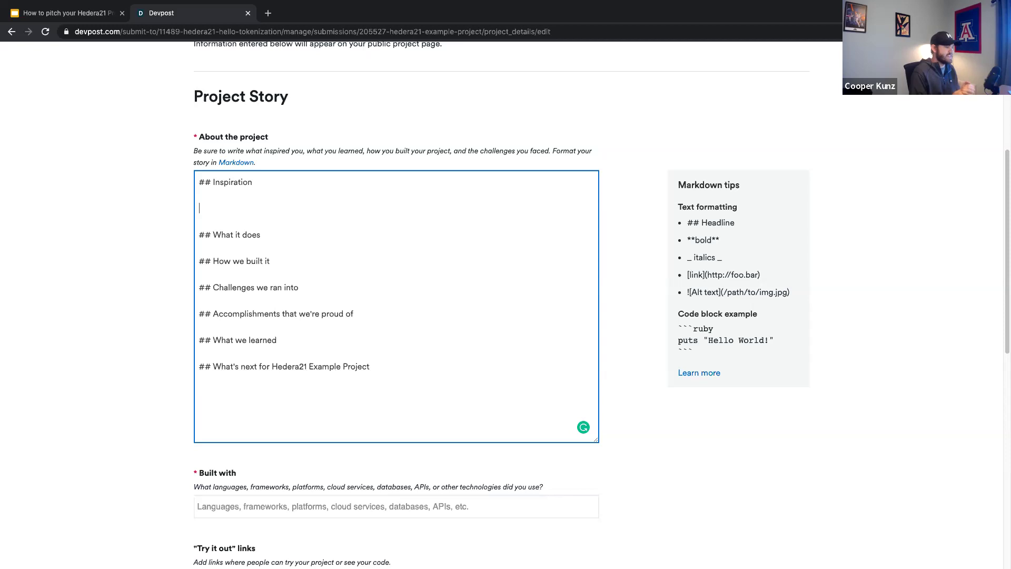
{"action": "type", "text": "Provide context why you're excited about the idea! Are you saving the rainforests?  ##"}
- Under What it does, state that the platform tracks rainforests and uses HTS to incentivize wildlife-area maintenance
{"action": "left_click", "coordinate": [200, 222]}
{"action": "key", "text": "Return"}
{"action": "key", "text": "Return"}
{"action": "type", "text": "We"}
{"action": "key", "text": "BackSpace"}
{"action": "key", "text": "BackSpace"}
{"action": "type", "text": "Our web platform allows rainforests to be tracked and we use HTS to incentivize maintenc"}
{"action": "key", "text": "BackSpace"}
{"action": "type", "text": "ance of different wildil"}
{"action": "key", "text": "BackSpace"}
{"action": "key", "text": "BackSpace"}
{"action": "type", "text": "life areas."}
{"action": "left_click", "coordinate": [428, 262], "text": "shift"}
{"action": "left_click", "coordinate": [402, 262], "text": "shift"}
{"action": "left_click", "coordinate": [415, 272]}
{"action": "scroll", "coordinate": [264, 236], "scroll_direction": "down", "scroll_amount": 1}
- Under How we built it, describe a Django/Python website integrating Hedera via custom serverless REST API
{"action": "left_click", "coordinate": [280, 296]}
{"action": "key", "text": "Return"}
{"action": "key", "text": "Return"}
{"action": "type", "text": "We started by building a website with Django and Python, then integrated Hedera with a custom R"}
{"action": "key", "text": "BackSpace"}
{"action": "type", "text": "serverless REST API."}
- Under Challenges, note no cryptography experience, learning public/private keys, and JS SDK issues #122, #2345
{"action": "left_click", "coordinate": [199, 375]}
{"action": "key", "text": "Return"}
{"action": "key", "text": "Return"}
{"action": "scroll", "coordinate": [309, 316], "scroll_direction": "down", "scroll_amount": 3}
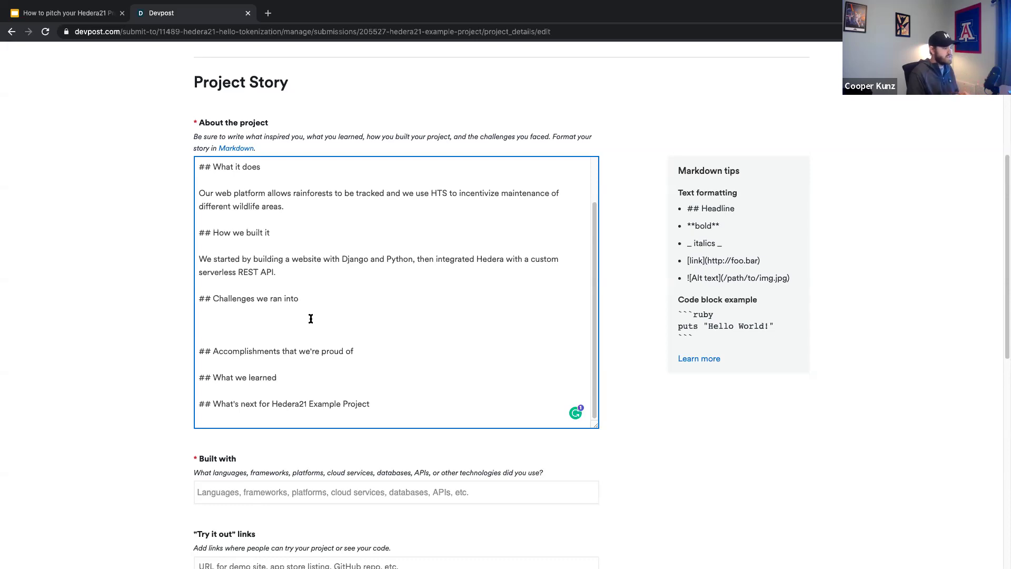
{"action": "type", "text": "We had no prior experience with cryptography, and had to learn how public/private keys worked. There were a few ussuew"}
{"action": "key", "text": "BackSpace"}
{"action": "type", "text": "s with the JS SDK (#122, #2345)."}
- Write 'Having a live, fully working website' under Accomplishments and add blank lines under What we learned
{"action": "scroll", "coordinate": [382, 359], "scroll_direction": "down", "scroll_amount": 1}
{"action": "left_click", "coordinate": [369, 351]}
{"action": "key", "text": "Return"}
{"action": "key", "text": "Return"}
{"action": "type", "text": "Having a li"}
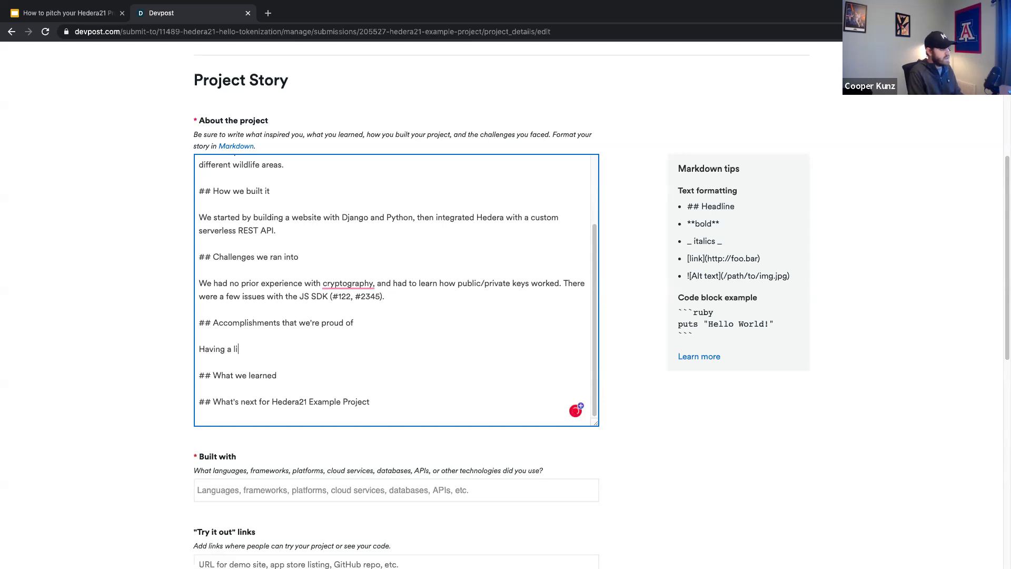
{"action": "type", "text": "ve, fully working website"}
{"action": "key", "text": "Down"}
{"action": "key", "text": "Down"}
{"action": "key", "text": "Return"}
{"action": "key", "text": "Return"}
{"action": "scroll", "coordinate": [301, 344], "scroll_direction": "down", "scroll_amount": 1}
- Highlight the word 'live' and the accomplishments section, then return to the line under What we learned
{"action": "double_click", "coordinate": [241, 324]}
{"action": "left_click", "coordinate": [254, 363]}
{"action": "scroll", "coordinate": [257, 359], "scroll_direction": "down", "scroll_amount": 1}
{"action": "left_click_drag", "start_coordinate": [337, 305], "coordinate": [199, 274]}
{"action": "left_click", "coordinate": [232, 349]}
{"action": "scroll", "coordinate": [242, 342], "scroll_direction": "down", "scroll_amount": 2}
{"action": "scroll", "coordinate": [128, 327], "scroll_direction": "up", "scroll_amount": 2}
{"action": "scroll", "coordinate": [124, 333], "scroll_direction": "up", "scroll_amount": 1}
{"action": "scroll", "coordinate": [120, 330], "scroll_direction": "up", "scroll_amount": 1}
{"action": "scroll", "coordinate": [210, 359], "scroll_direction": "down", "scroll_amount": 1}
{"action": "scroll", "coordinate": [288, 371], "scroll_direction": "down", "scroll_amount": 1}
- Write 'How easy it is to build with HTS!' under the What we learned heading
{"action": "left_click", "coordinate": [201, 374]}
{"action": "type", "text": "How easy it is to build with HTS!"}
{"action": "scroll", "coordinate": [266, 366], "scroll_direction": "down", "scroll_amount": 1}
{"action": "left_click_drag", "start_coordinate": [311, 366], "coordinate": [203, 344]}
{"action": "left_click", "coordinate": [308, 368]}
- Start a new line below the What's next for Hedera21 Example Project heading
{"action": "scroll", "coordinate": [379, 396], "scroll_direction": "down", "scroll_amount": 1}
{"action": "left_click", "coordinate": [375, 392]}
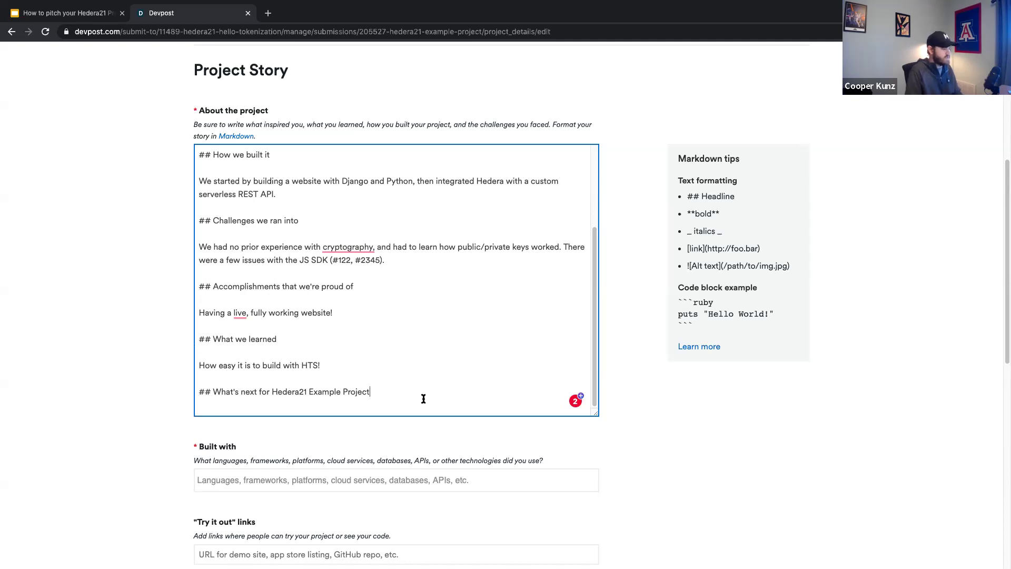
{"action": "key", "text": "Return"}
- Write 'Apply to the Hedera Boost startup program, and continue development. Hopefully launch in production in Q3' under What's next
{"action": "scroll", "coordinate": [423, 396], "scroll_direction": "down", "scroll_amount": 2}
{"action": "double_click", "coordinate": [222, 322]}
{"action": "triple_click", "coordinate": [222, 322]}
{"action": "left_click", "coordinate": [325, 328]}
{"action": "left_click", "coordinate": [327, 348]}
{"action": "type", "text": "Apply to the Hedera Boost startup program, and continue development. Hopefully"}
{"action": "key", "text": "BackSpace"}
{"action": "type", "text": "ly launch in prod"}
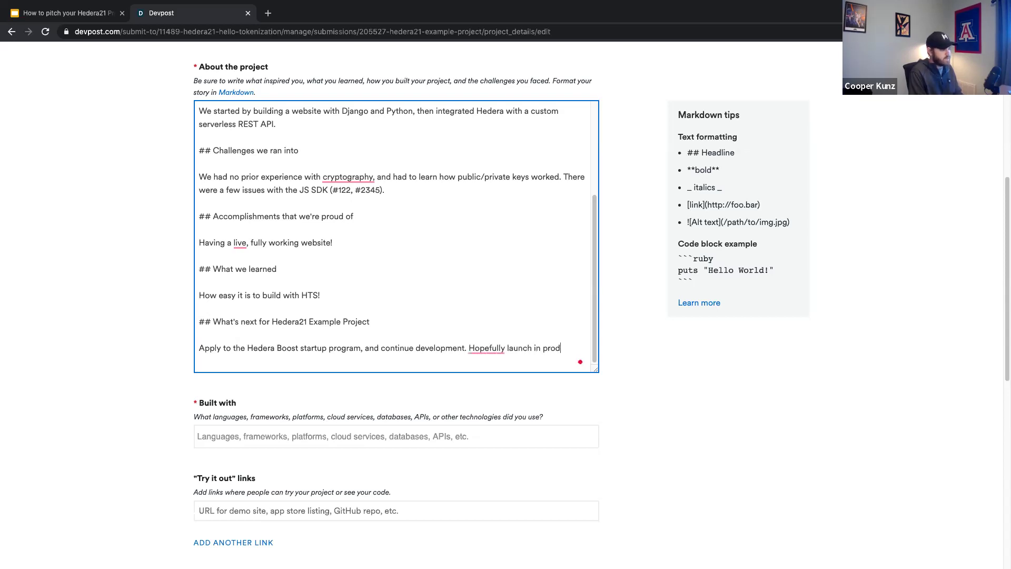
{"action": "type", "text": "uction in Q3."}
- Accept the suggested comma after 'Hopefully' and scroll down toward the Built with field
{"action": "scroll", "coordinate": [334, 346], "scroll_direction": "down", "scroll_amount": 1}
{"action": "mouse_move", "coordinate": [490, 342]}
{"action": "left_click", "coordinate": [492, 364]}
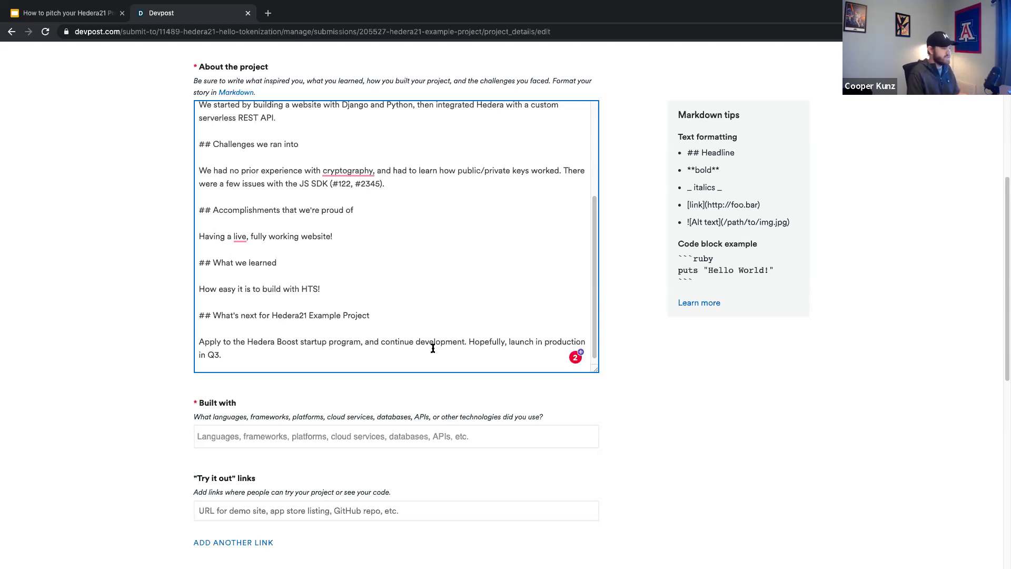
{"action": "scroll", "coordinate": [532, 469], "scroll_direction": "down", "scroll_amount": 2}
{"action": "scroll", "coordinate": [544, 454], "scroll_direction": "down", "scroll_amount": 2}
{"action": "scroll", "coordinate": [263, 292], "scroll_direction": "down", "scroll_amount": 2}
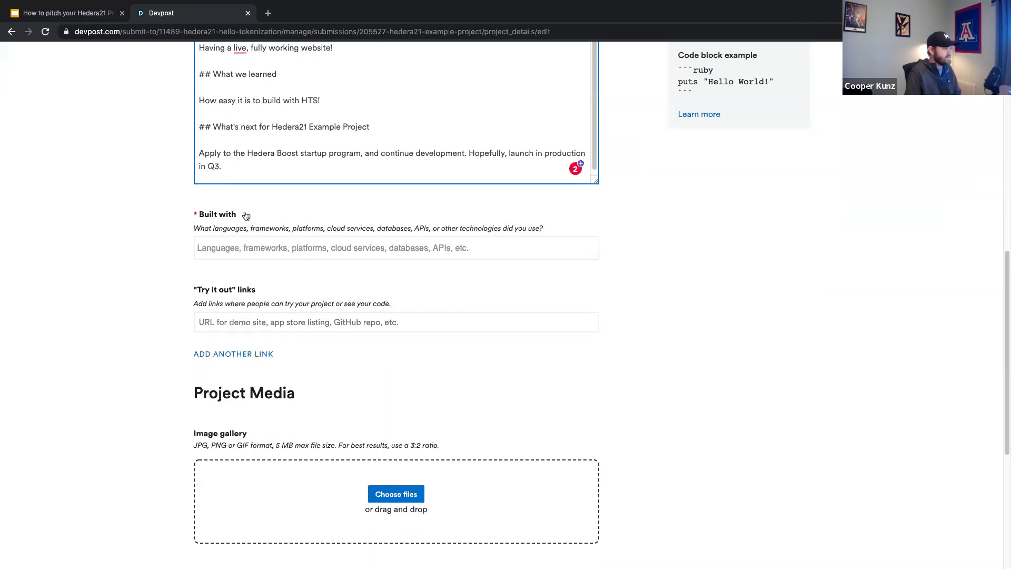
- Add JavaScript, Go, Hedera, IPFS and node as Built with technology tags
{"action": "left_click", "coordinate": [248, 247]}
{"action": "type", "text": "JavaScript"}
{"action": "left_click", "coordinate": [382, 265]}
{"action": "type", "text": "Go"}
{"action": "left_click", "coordinate": [371, 274]}
{"action": "type", "text": "Hedera"}
{"action": "key", "text": "Return"}
{"action": "type", "text": "Ha"}
{"action": "key", "text": "BackSpace"}
{"action": "key", "text": "BackSpace"}
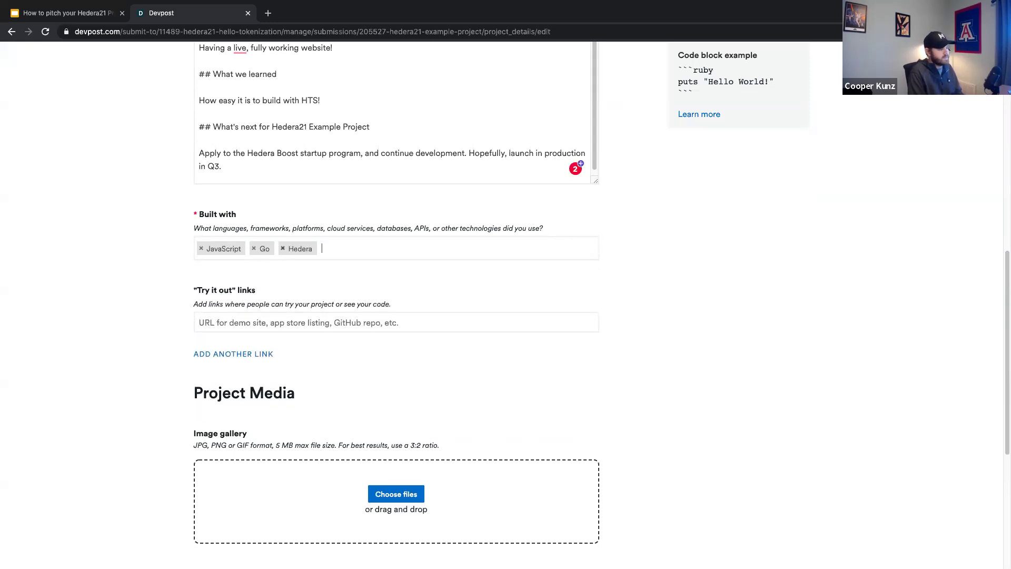
{"action": "type", "text": "IPFS"}
{"action": "key", "text": "Return"}
{"action": "type", "text": "node"}
{"action": "left_click", "coordinate": [359, 270]}
{"action": "scroll", "coordinate": [428, 266], "scroll_direction": "down", "scroll_amount": 1}
{"action": "scroll", "coordinate": [428, 266], "scroll_direction": "down", "scroll_amount": 4}
{"action": "scroll", "coordinate": [285, 213], "scroll_direction": "down", "scroll_amount": 2}
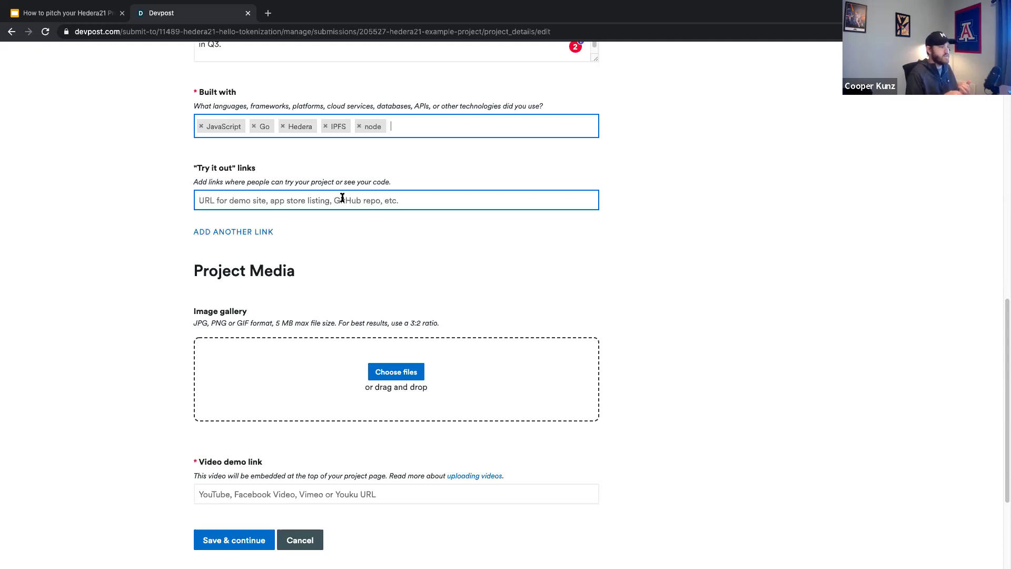
{"action": "scroll", "coordinate": [499, 248], "scroll_direction": "down", "scroll_amount": 1}
{"action": "scroll", "coordinate": [295, 200], "scroll_direction": "down", "scroll_amount": 3}
{"action": "scroll", "coordinate": [308, 180], "scroll_direction": "up", "scroll_amount": 3}
{"action": "left_click", "coordinate": [324, 182]}
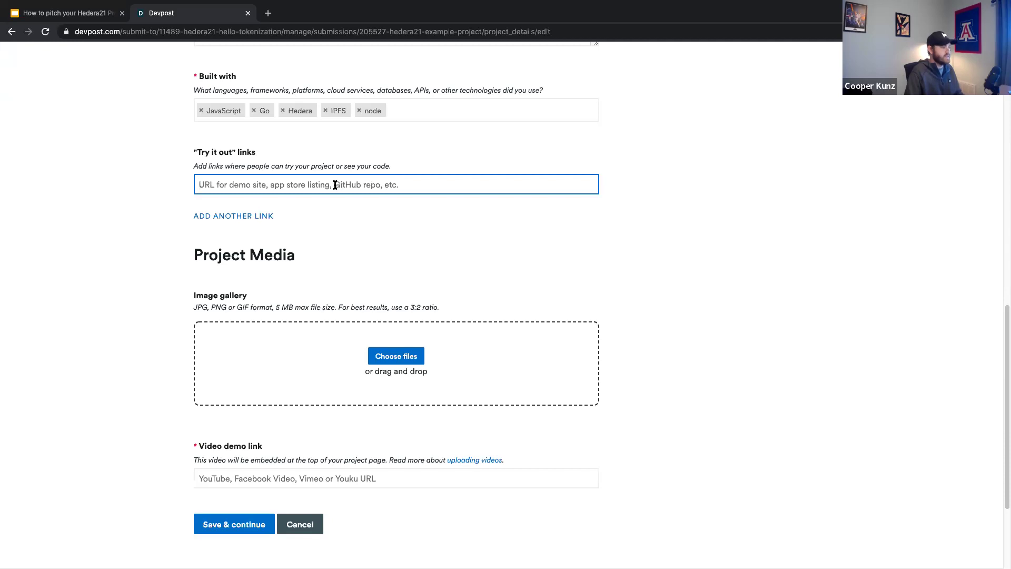
{"action": "scroll", "coordinate": [311, 216], "scroll_direction": "down", "scroll_amount": 1}
{"action": "scroll", "coordinate": [323, 223], "scroll_direction": "down", "scroll_amount": 4}
{"action": "scroll", "coordinate": [436, 84], "scroll_direction": "up", "scroll_amount": 1}
{"action": "scroll", "coordinate": [490, 86], "scroll_direction": "up", "scroll_amount": 1}
{"action": "scroll", "coordinate": [422, 249], "scroll_direction": "down", "scroll_amount": 1}
{"action": "scroll", "coordinate": [311, 199], "scroll_direction": "down", "scroll_amount": 1}
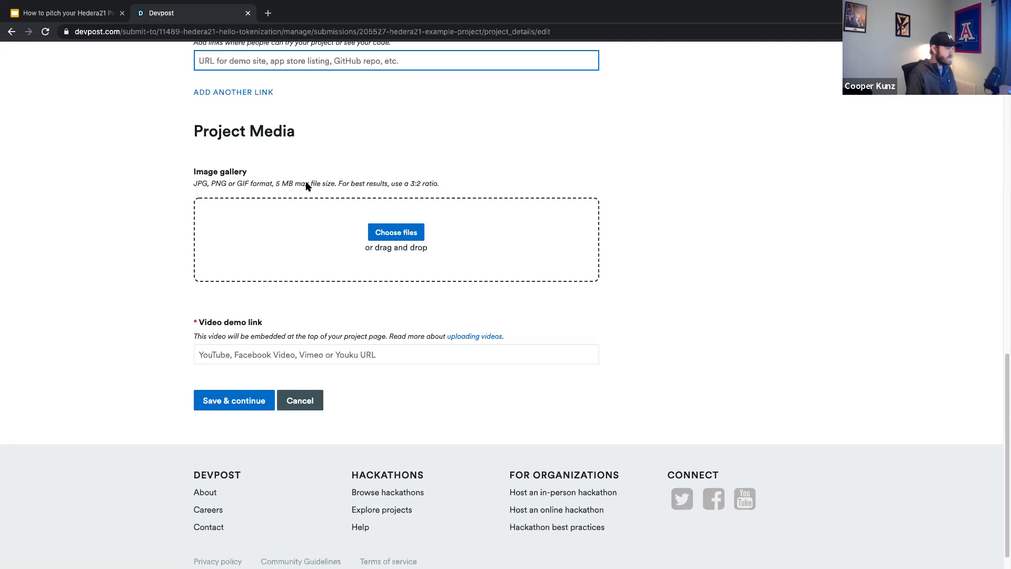
{"action": "scroll", "coordinate": [366, 255], "scroll_direction": "down", "scroll_amount": 1}
{"action": "scroll", "coordinate": [449, 286], "scroll_direction": "down", "scroll_amount": 1}
{"action": "scroll", "coordinate": [544, 332], "scroll_direction": "down", "scroll_amount": 1}
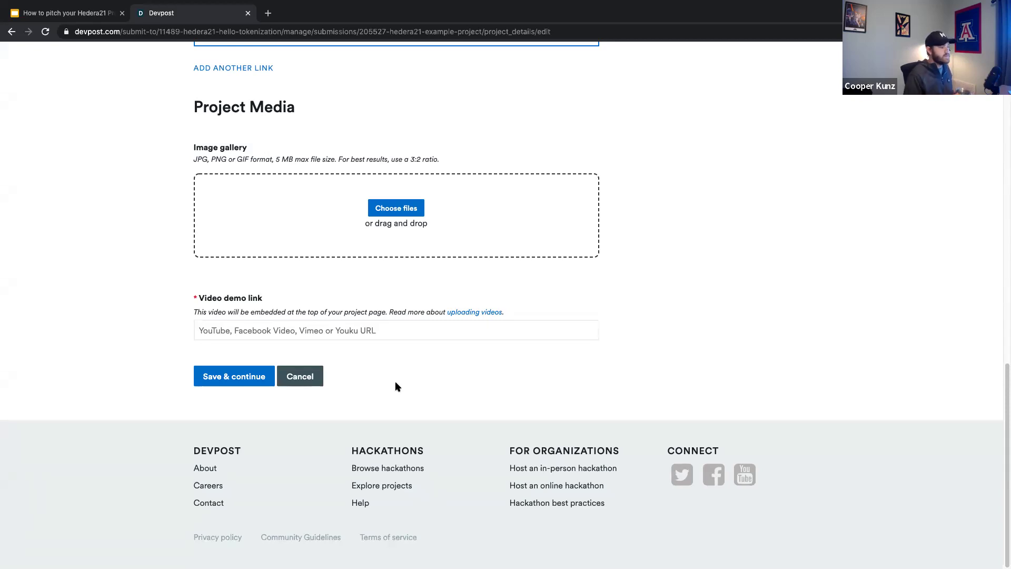
{"action": "left_click", "coordinate": [392, 326]}
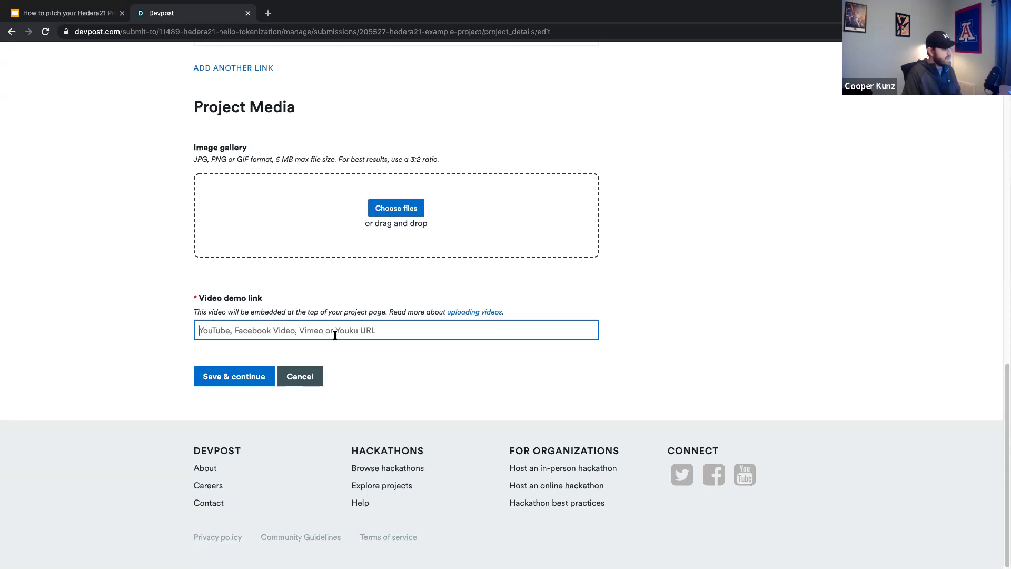
{"action": "scroll", "coordinate": [359, 290], "scroll_direction": "up", "scroll_amount": 2}
{"action": "scroll", "coordinate": [359, 298], "scroll_direction": "up", "scroll_amount": 4}
{"action": "scroll", "coordinate": [368, 341], "scroll_direction": "down", "scroll_amount": 6}
{"action": "type", "text": "https://youtube.com/"}
{"action": "scroll", "coordinate": [526, 348], "scroll_direction": "up", "scroll_amount": 9}
{"action": "scroll", "coordinate": [608, 315], "scroll_direction": "up", "scroll_amount": 4}
{"action": "scroll", "coordinate": [652, 403], "scroll_direction": "down", "scroll_amount": 7}
{"action": "scroll", "coordinate": [652, 404], "scroll_direction": "down", "scroll_amount": 6}
{"action": "left_click", "coordinate": [227, 381]}
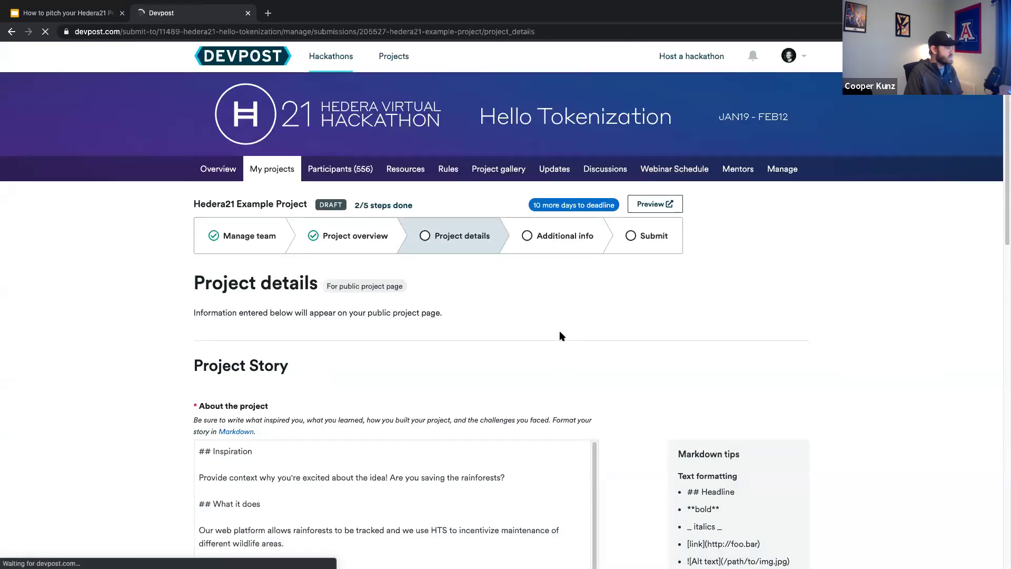
{"action": "scroll", "coordinate": [579, 330], "scroll_direction": "down", "scroll_amount": 2}
{"action": "scroll", "coordinate": [633, 293], "scroll_direction": "down", "scroll_amount": 12}
- Replace the partial address with the full pasted YouTube video URL and save the project details
{"action": "triple_click", "coordinate": [288, 347]}
{"action": "type", "text": "https://www.youtube.com/watch?v=eXfVIPqcF9I"}
{"action": "left_click", "coordinate": [244, 416]}
{"action": "scroll", "coordinate": [573, 365], "scroll_direction": "down", "scroll_amount": 3}
{"action": "scroll", "coordinate": [327, 259], "scroll_direction": "down", "scroll_amount": 3}
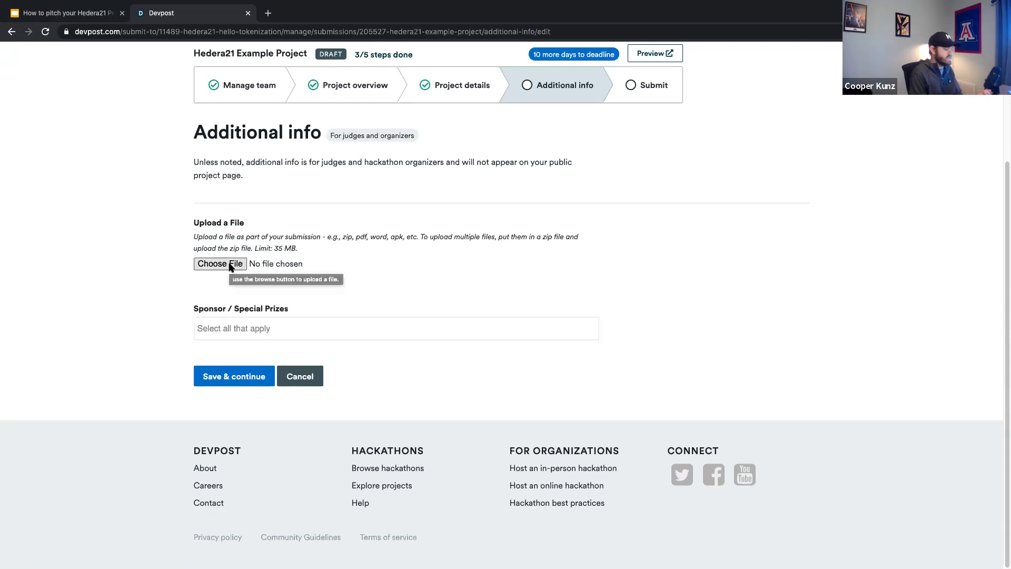
- Select the Browser Extension and Financial Services Reimagined challenges as sponsor prizes
{"action": "left_click", "coordinate": [369, 242]}
{"action": "left_click", "coordinate": [282, 322]}
{"action": "scroll", "coordinate": [290, 365], "scroll_direction": "down", "scroll_amount": 1}
{"action": "scroll", "coordinate": [290, 364], "scroll_direction": "up", "scroll_amount": 1}
{"action": "scroll", "coordinate": [289, 365], "scroll_direction": "down", "scroll_amount": 1}
{"action": "scroll", "coordinate": [290, 364], "scroll_direction": "up", "scroll_amount": 1}
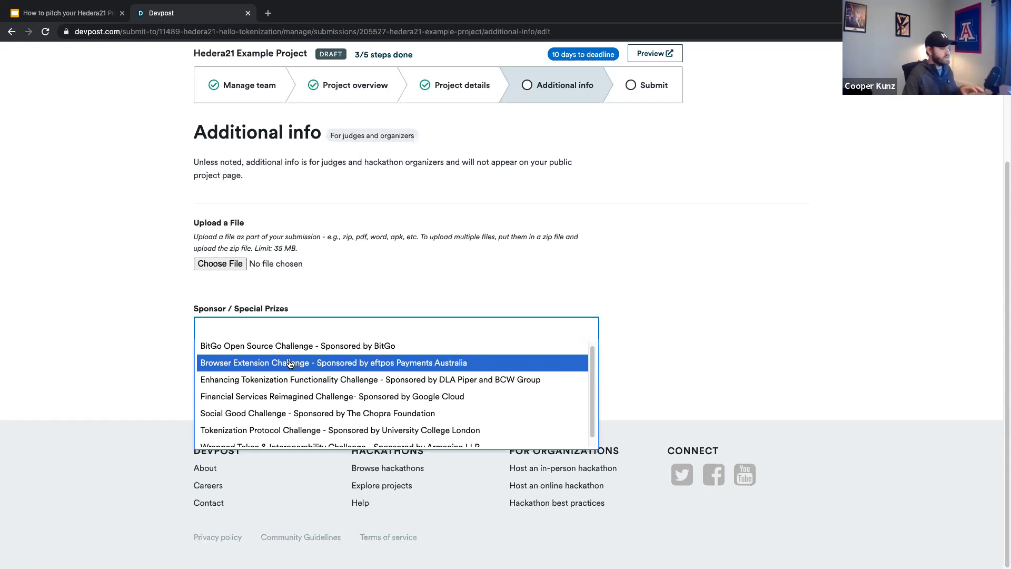
{"action": "scroll", "coordinate": [291, 362], "scroll_direction": "down", "scroll_amount": 1}
{"action": "left_click", "coordinate": [293, 361]}
{"action": "left_click", "coordinate": [472, 332]}
{"action": "left_click", "coordinate": [415, 383]}
- Add the Social Good and Enhancing Tokenization Functionality challenges, then save the additional info
{"action": "left_click", "coordinate": [472, 354]}
{"action": "scroll", "coordinate": [346, 389], "scroll_direction": "down", "scroll_amount": 1}
{"action": "left_click", "coordinate": [316, 388]}
{"action": "left_click", "coordinate": [464, 357]}
{"action": "scroll", "coordinate": [451, 390], "scroll_direction": "down", "scroll_amount": 1}
{"action": "left_click", "coordinate": [416, 378]}
{"action": "scroll", "coordinate": [519, 357], "scroll_direction": "up", "scroll_amount": 1}
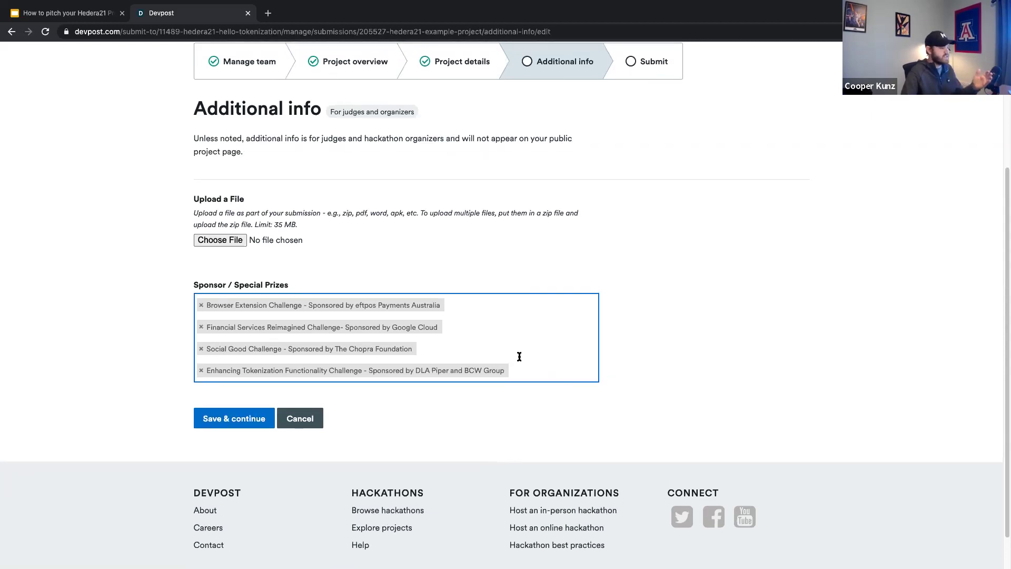
{"action": "scroll", "coordinate": [520, 357], "scroll_direction": "up", "scroll_amount": 1}
{"action": "scroll", "coordinate": [417, 311], "scroll_direction": "up", "scroll_amount": 1}
{"action": "left_click", "coordinate": [258, 424]}
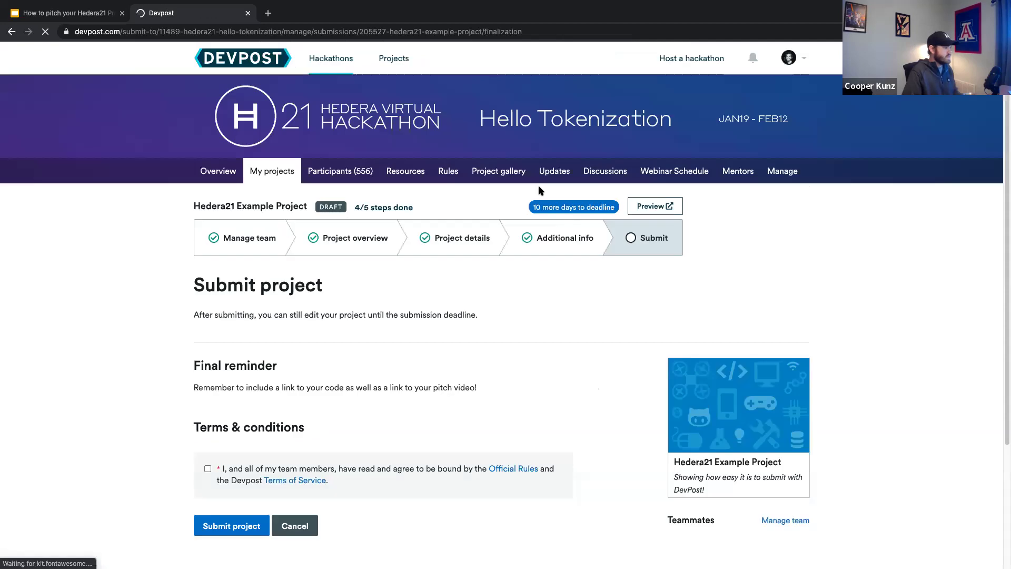
- Agree to the terms and conditions and submit the Hedera21 Example Project
{"action": "scroll", "coordinate": [283, 274], "scroll_direction": "down", "scroll_amount": 5}
{"action": "scroll", "coordinate": [559, 166], "scroll_direction": "up", "scroll_amount": 2}
{"action": "triple_click", "coordinate": [258, 260]}
{"action": "left_click", "coordinate": [402, 262]}
{"action": "left_click", "coordinate": [208, 341]}
{"action": "scroll", "coordinate": [232, 393], "scroll_direction": "down", "scroll_amount": 1}
{"action": "left_click", "coordinate": [226, 403]}
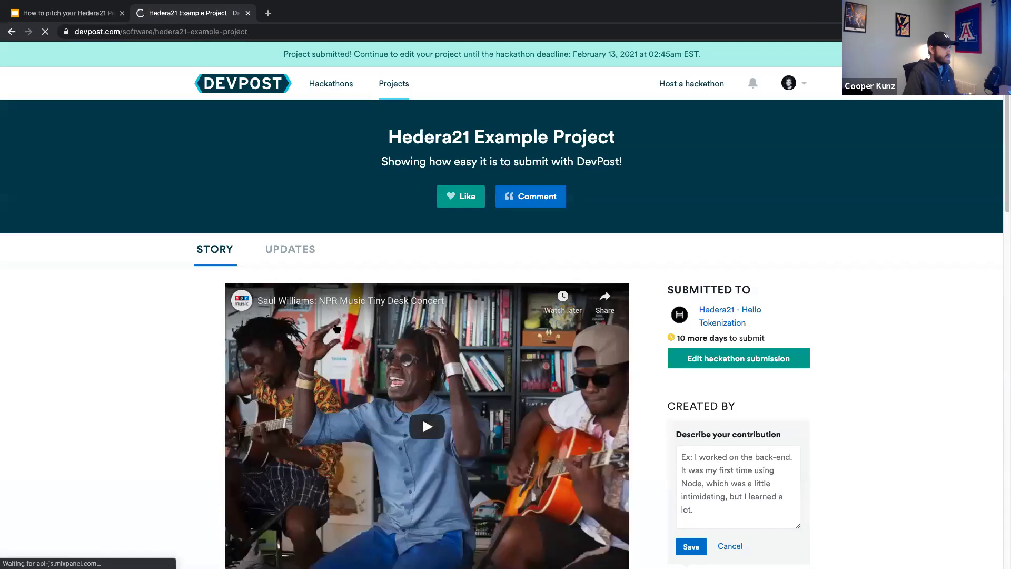
- Scroll through the submitted project page down to its comment box
{"action": "scroll", "coordinate": [336, 329], "scroll_direction": "down", "scroll_amount": 7}
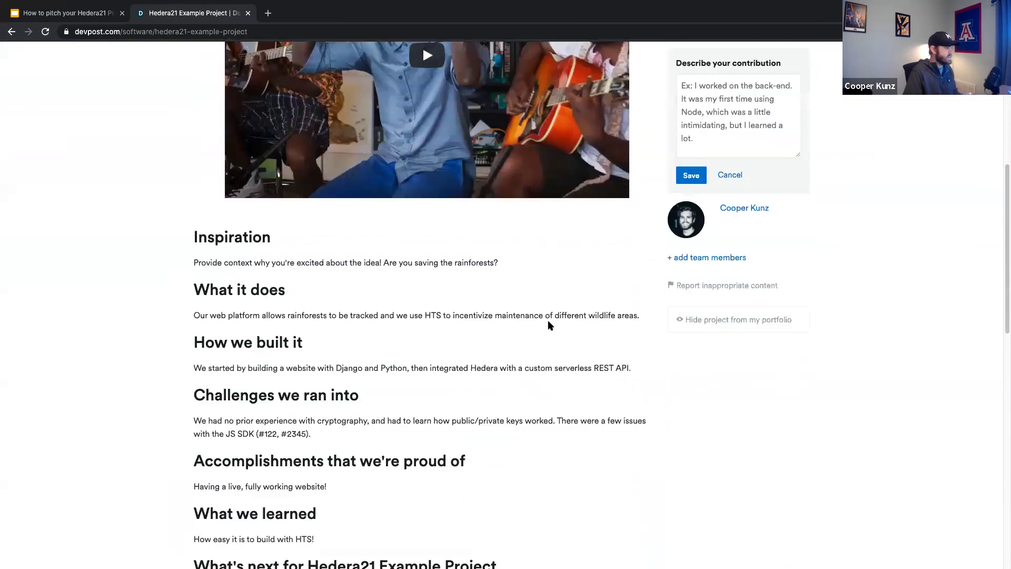
{"action": "scroll", "coordinate": [558, 314], "scroll_direction": "down", "scroll_amount": 2}
{"action": "scroll", "coordinate": [384, 296], "scroll_direction": "down", "scroll_amount": 4}
{"action": "scroll", "coordinate": [409, 359], "scroll_direction": "down", "scroll_amount": 2}
{"action": "scroll", "coordinate": [333, 459], "scroll_direction": "down", "scroll_amount": 5}
{"action": "left_click", "coordinate": [344, 405]}
{"action": "scroll", "coordinate": [416, 395], "scroll_direction": "down", "scroll_amount": 1}
{"action": "left_click", "coordinate": [417, 393]}
- Go to the Devpost home page and open the Hedera21 hackathon overview
{"action": "scroll", "coordinate": [418, 390], "scroll_direction": "up", "scroll_amount": 6}
{"action": "scroll", "coordinate": [418, 391], "scroll_direction": "up", "scroll_amount": 13}
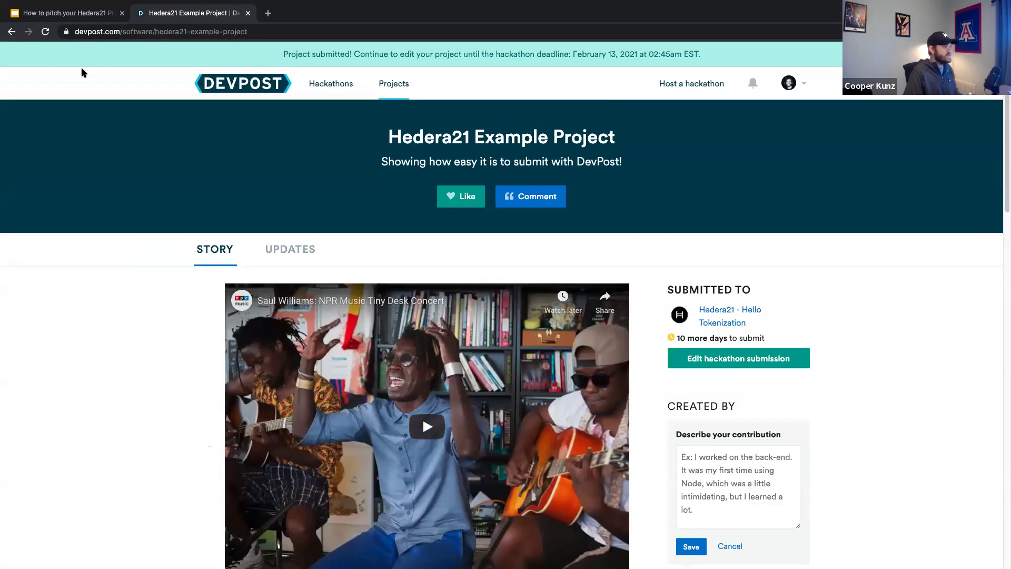
{"action": "left_click", "coordinate": [223, 82]}
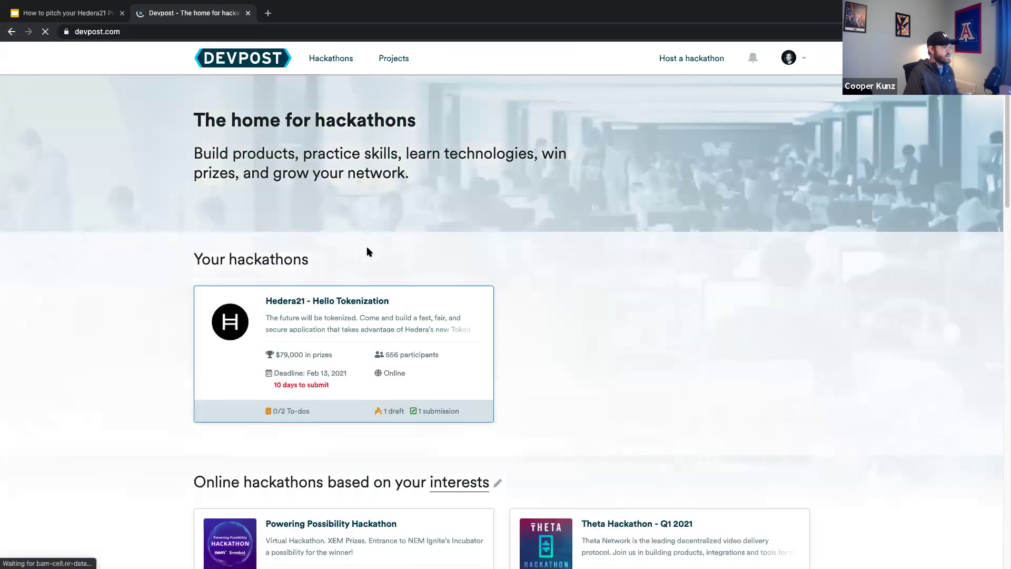
{"action": "left_click", "coordinate": [358, 303]}
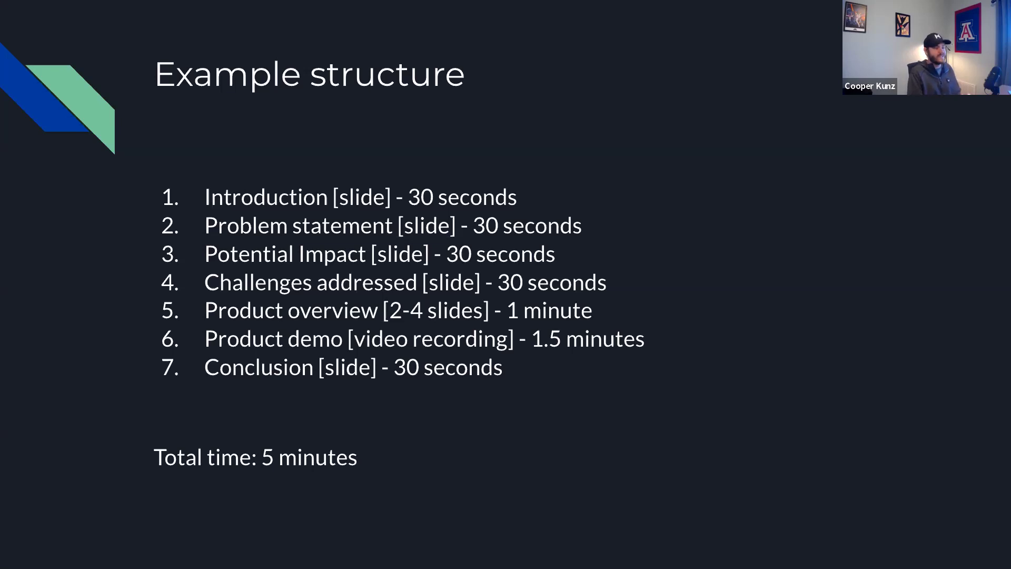
- Advance to the Practice pitch sessions slide, review the February sign-up schedule, and return to Slides
{"action": "left_click", "coordinate": [850, 280]}
{"action": "key", "text": "Escape"}
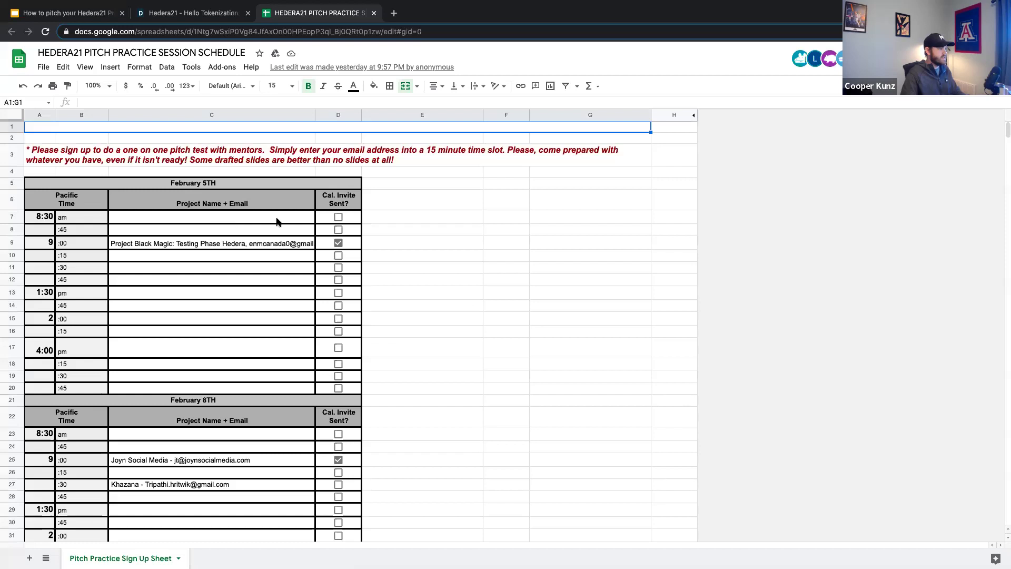
{"action": "scroll", "coordinate": [353, 253], "scroll_direction": "down", "scroll_amount": 1}
{"action": "scroll", "coordinate": [353, 253], "scroll_direction": "down", "scroll_amount": 1}
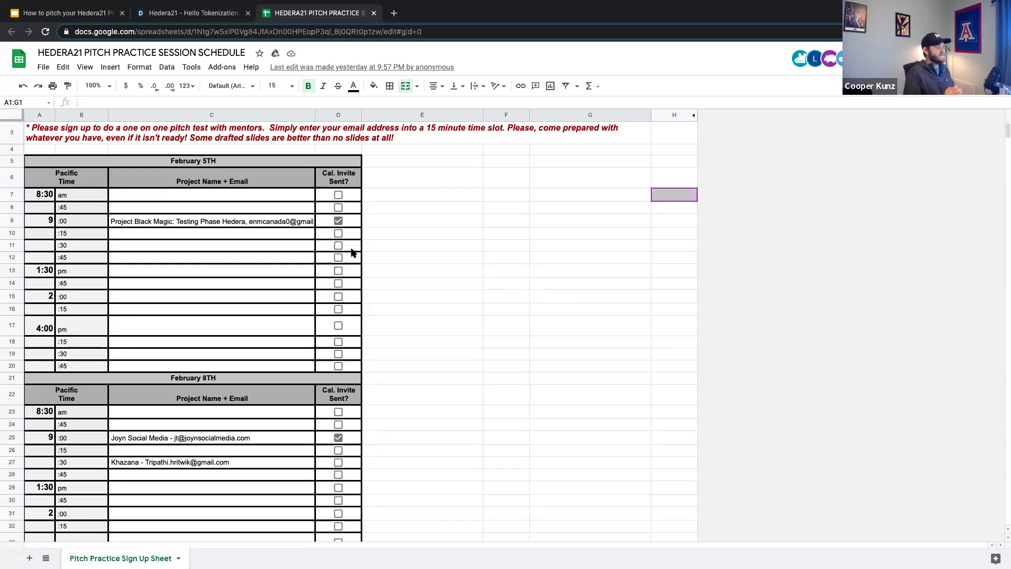
{"action": "scroll", "coordinate": [352, 253], "scroll_direction": "down", "scroll_amount": 3}
{"action": "left_click", "coordinate": [72, 12]}
- Display slide 6, 'Questions?', from the filmstrip
{"action": "left_click", "coordinate": [63, 400]}
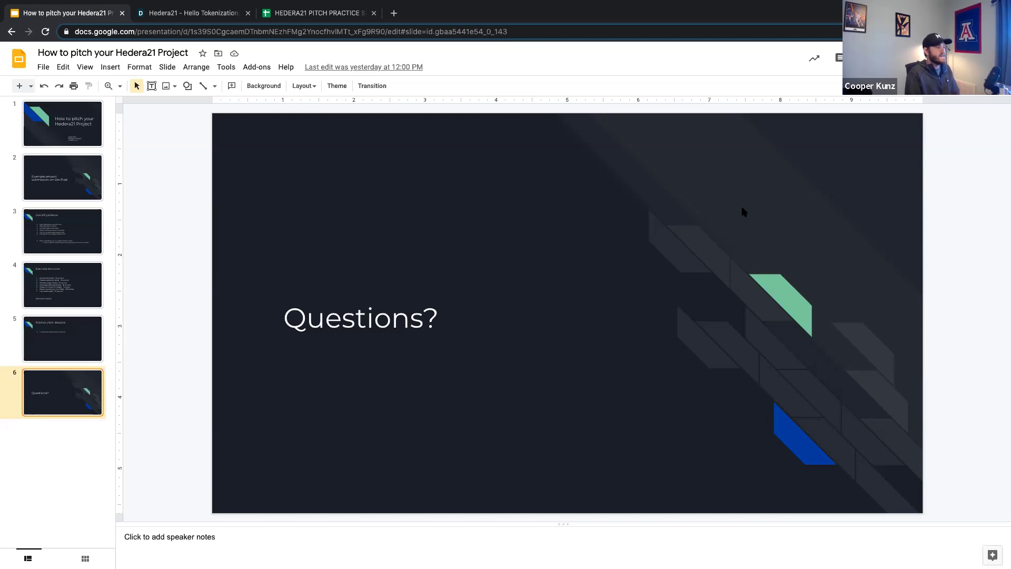